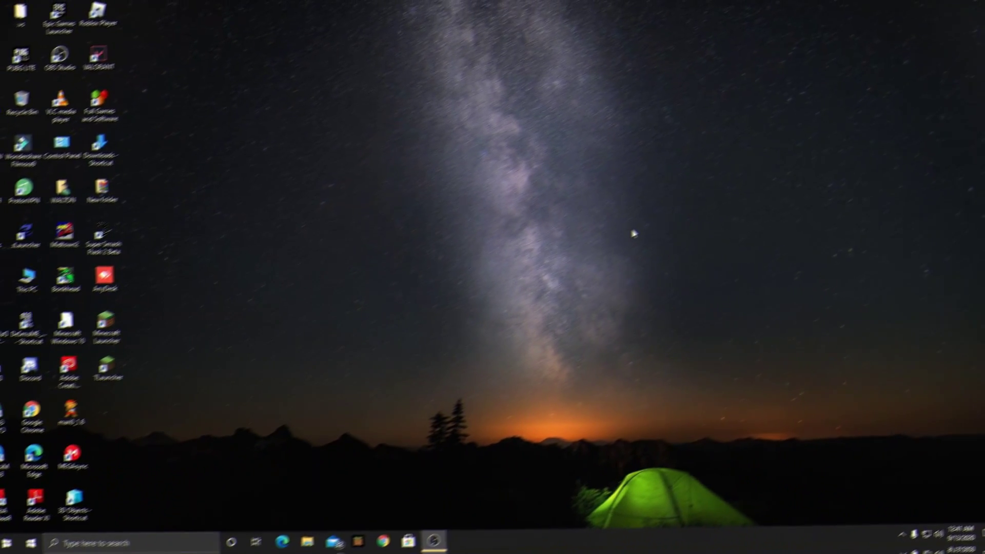
- Refresh the Windows desktop twice from its right-click menu
right_click(503, 219)
click(524, 251)
right_click(529, 236)
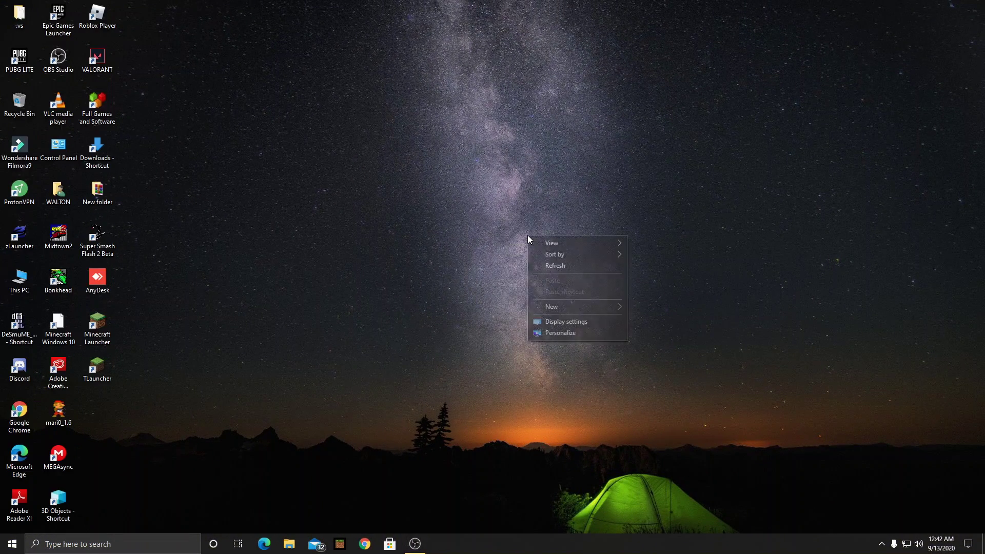
click(557, 265)
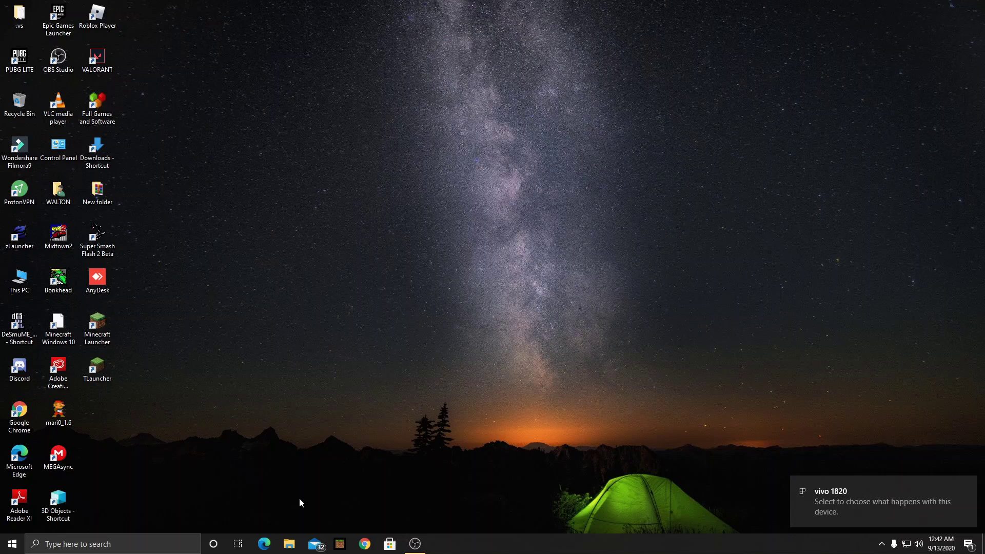
- Browse from This PC to the vivo 1820 phone's Internal storage\games\com.mojang\minecraftWorlds folder
click(289, 543)
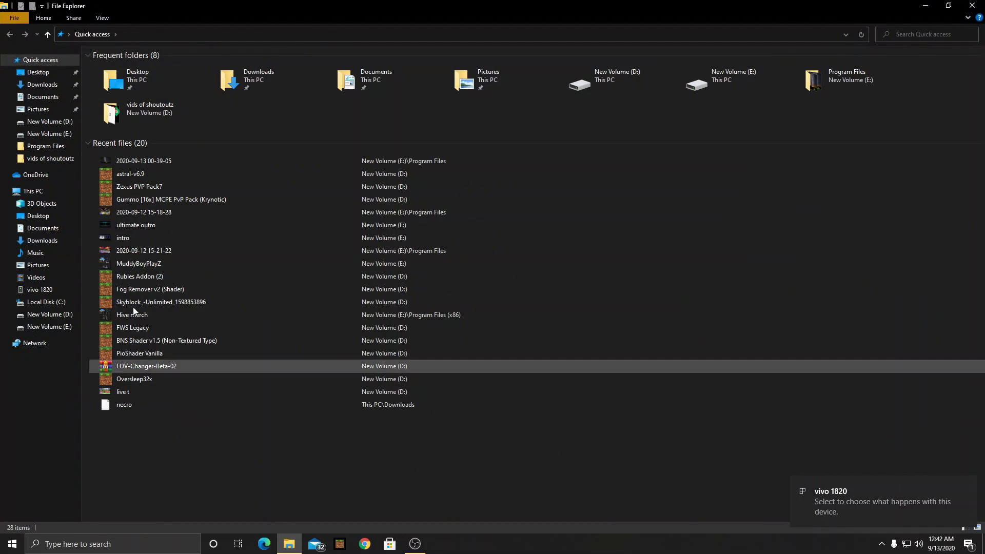
click(40, 192)
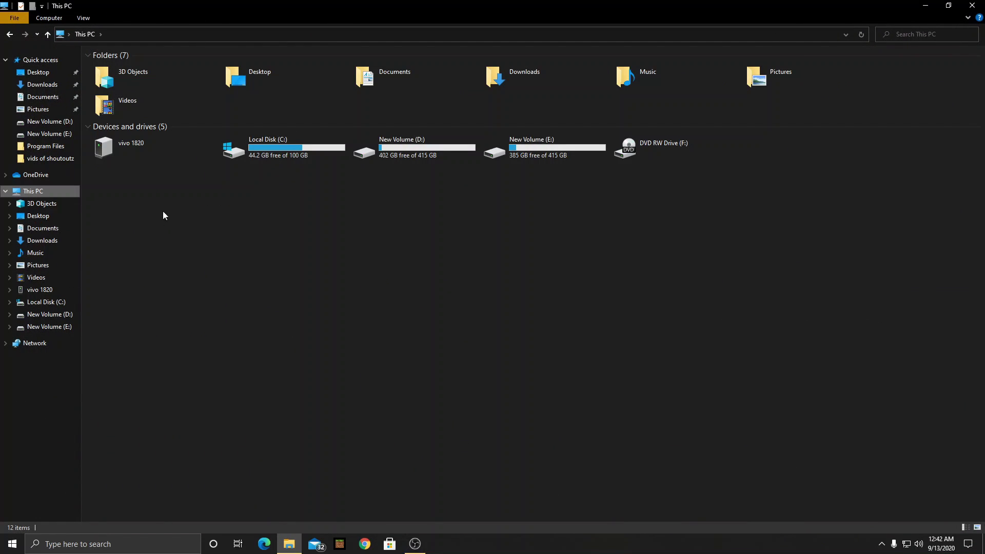
double_click(160, 150)
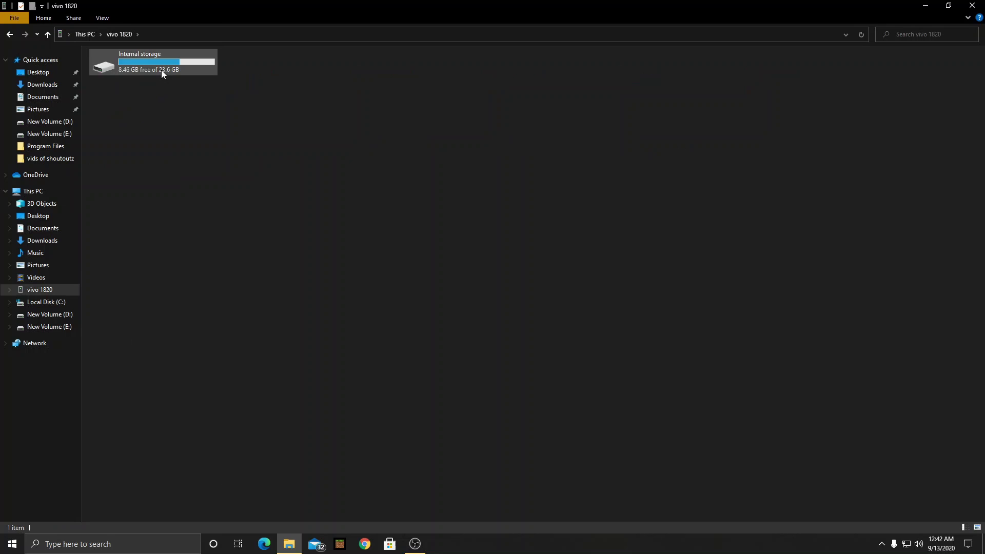
double_click(159, 69)
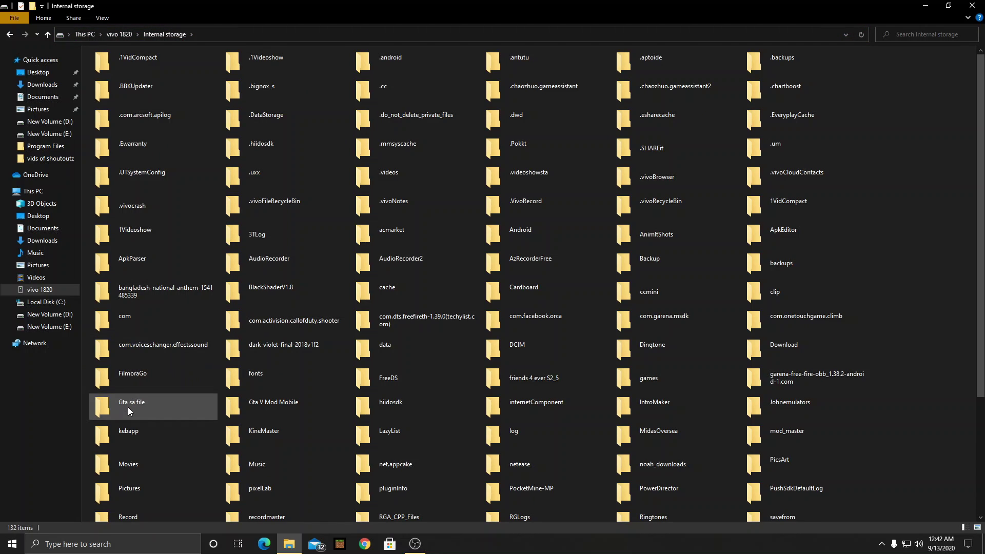
double_click(658, 378)
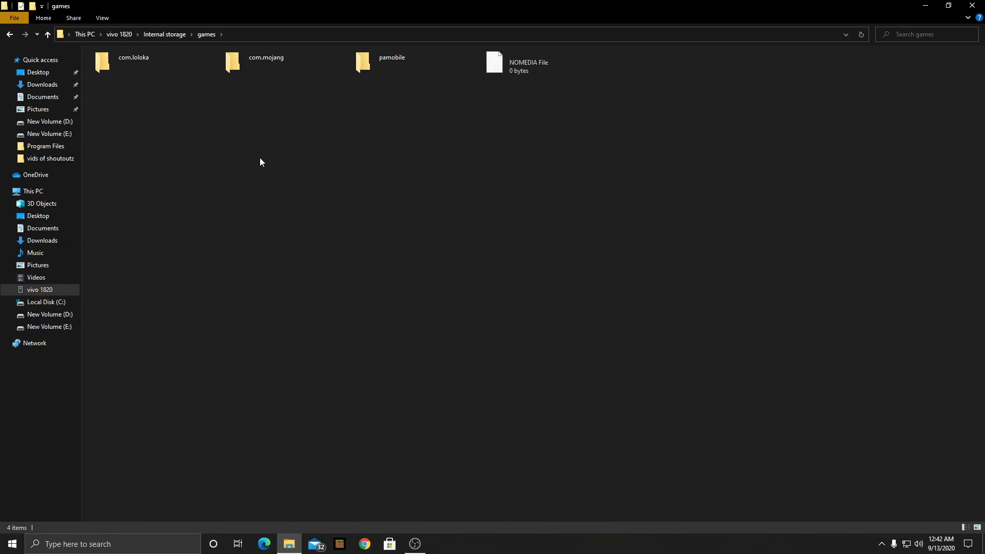
double_click(266, 68)
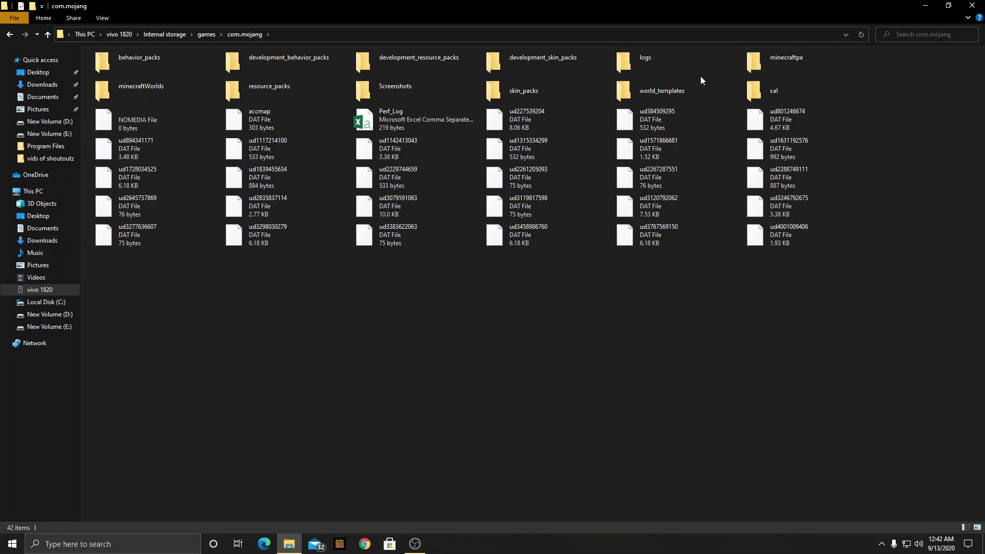
double_click(112, 95)
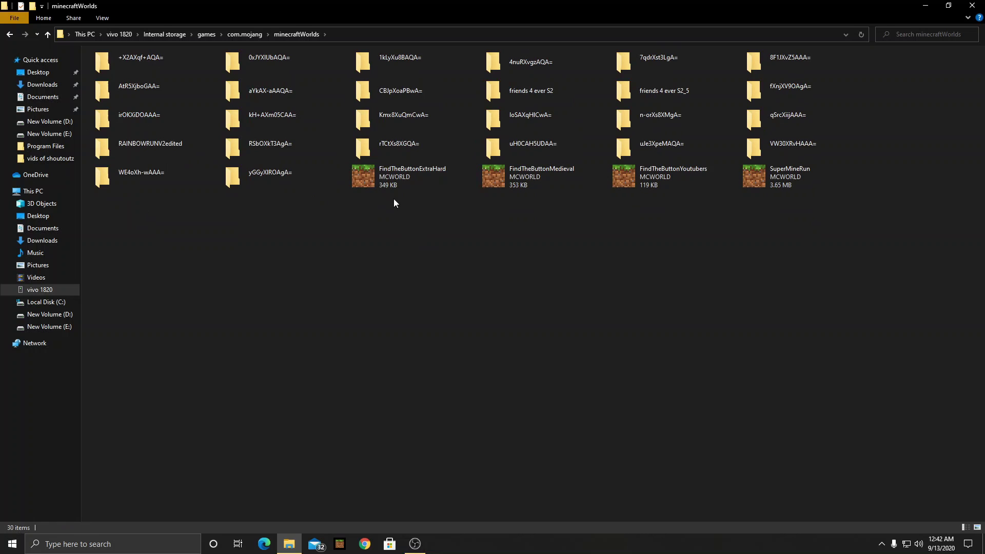
- Look inside the +X2AXqf+AQA= world, then go back and bring up the aYkAX-aAAQA= folder's menu
double_click(156, 56)
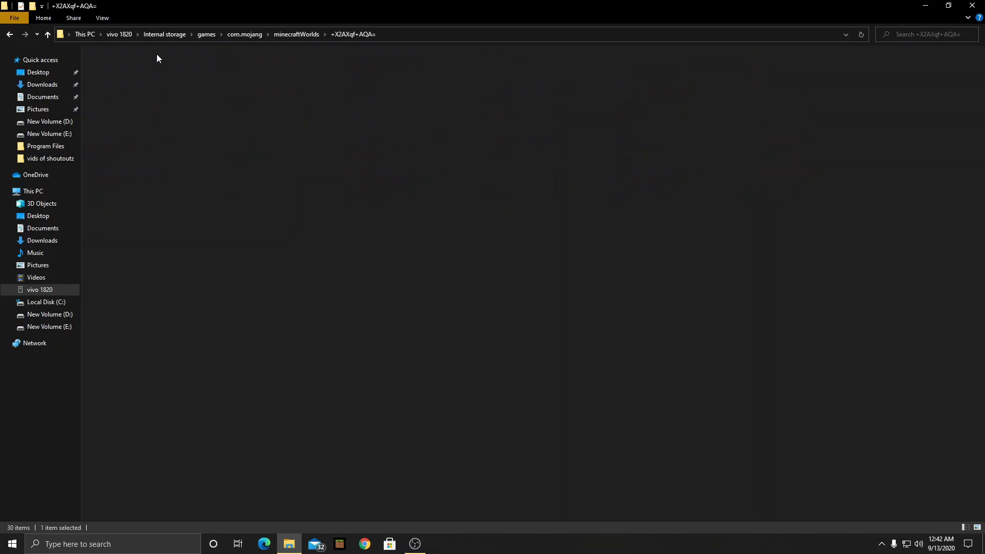
click(9, 35)
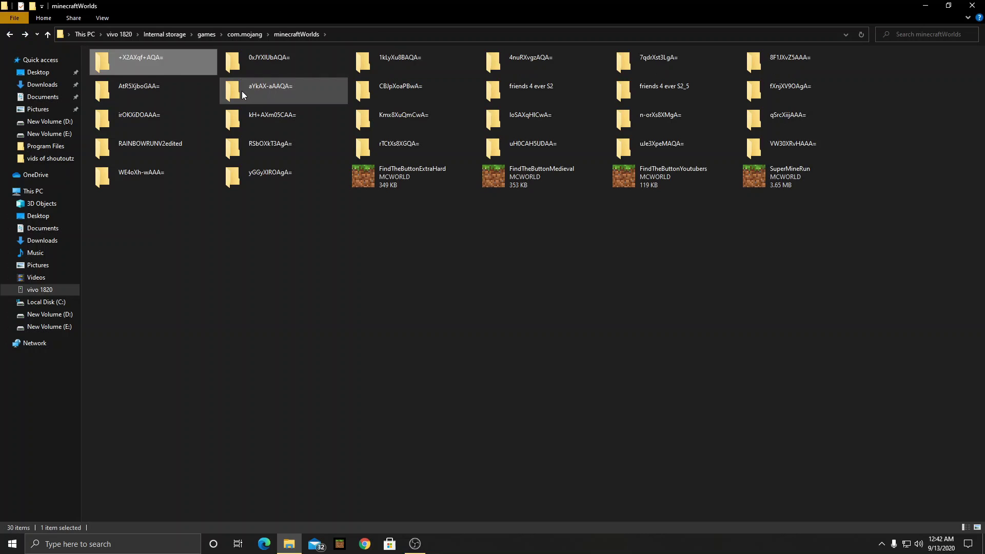
click(242, 92)
right_click(242, 91)
- Copy the aYkAX-aAAQA= folder and jump to %LocalAppData% through the address bar
click(286, 176)
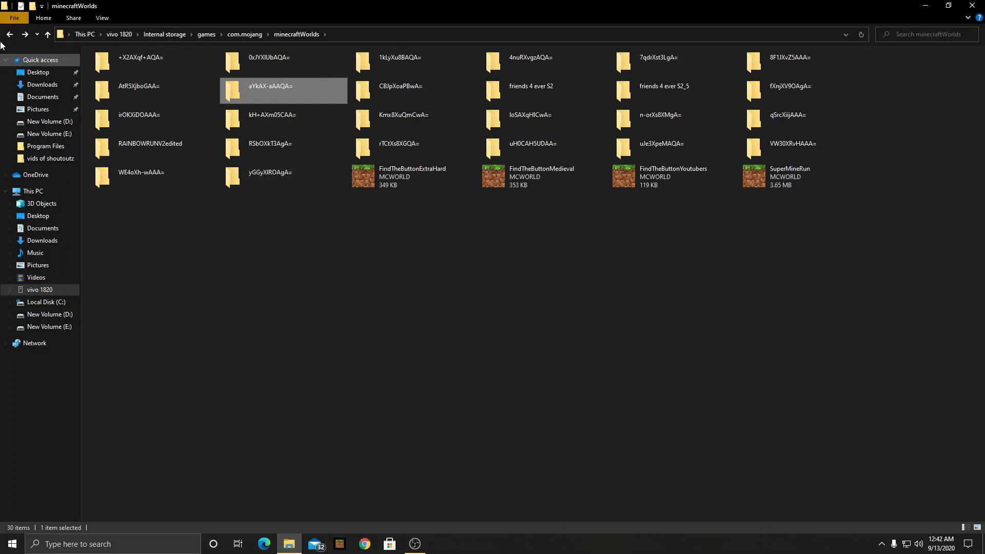
click(33, 191)
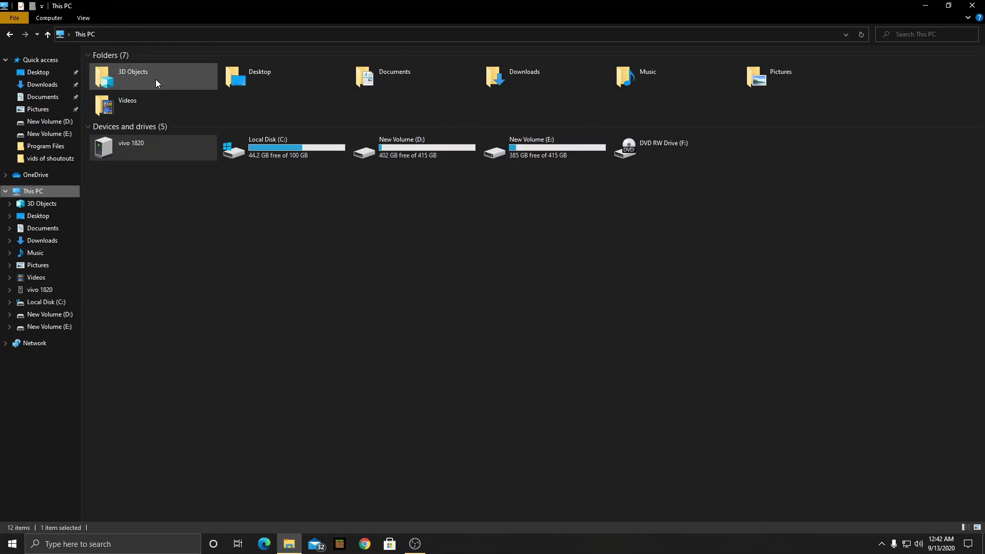
click(181, 37)
key(BackSpace)
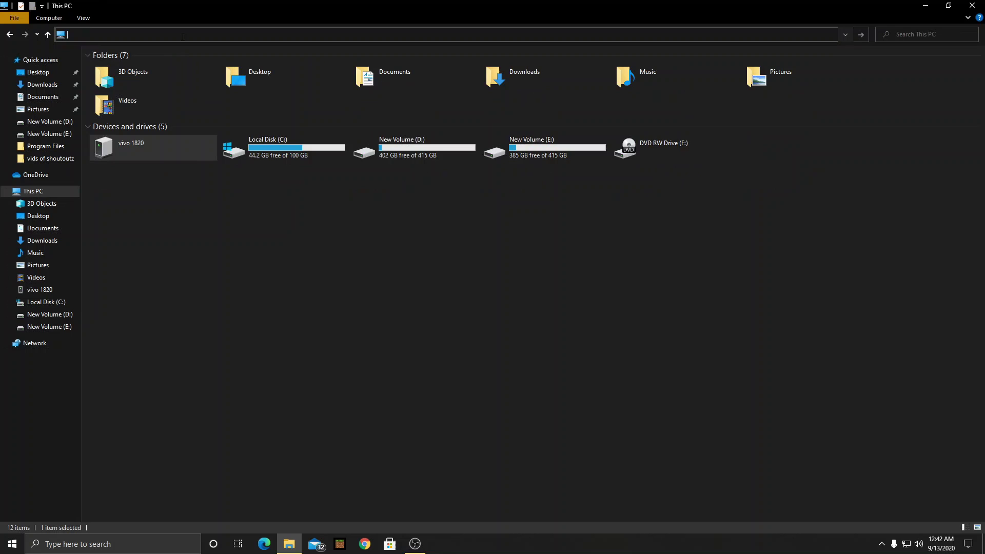
text(%L)
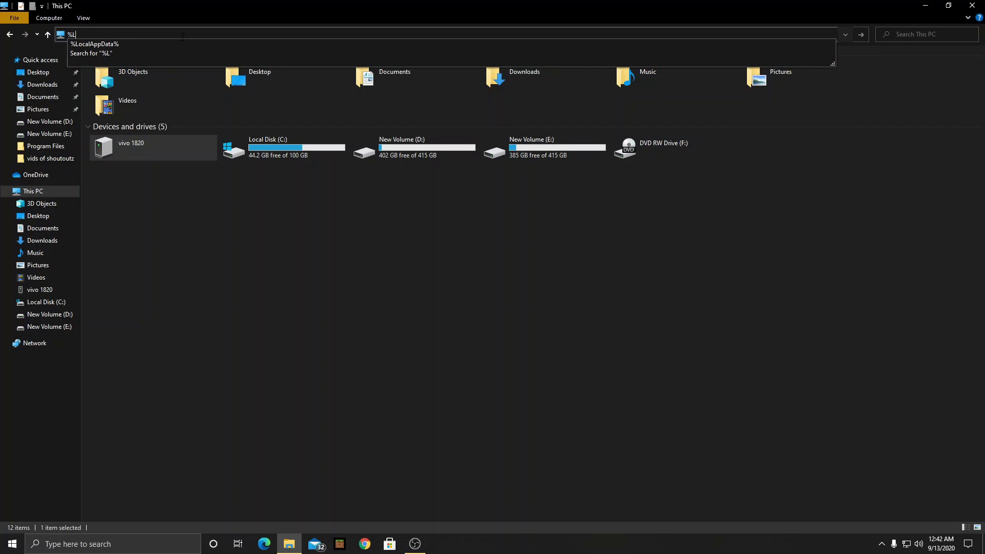
key(Down)
key(Return)
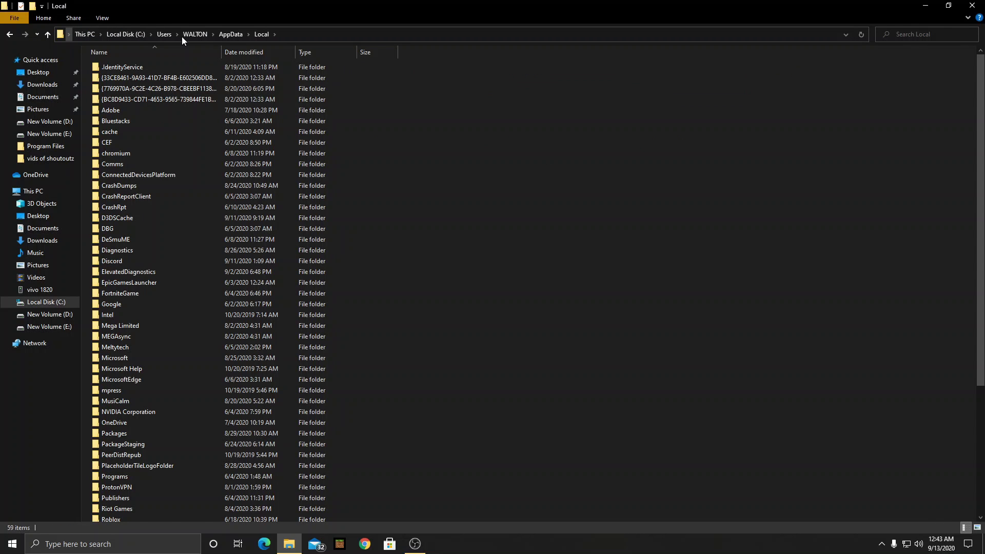
- Navigate Packages > Microsoft.MinecraftUWP > LocalState > games > com.mojang > minecraftWorlds
scroll(150, 226, down, 3)
scroll(131, 334, down, 3)
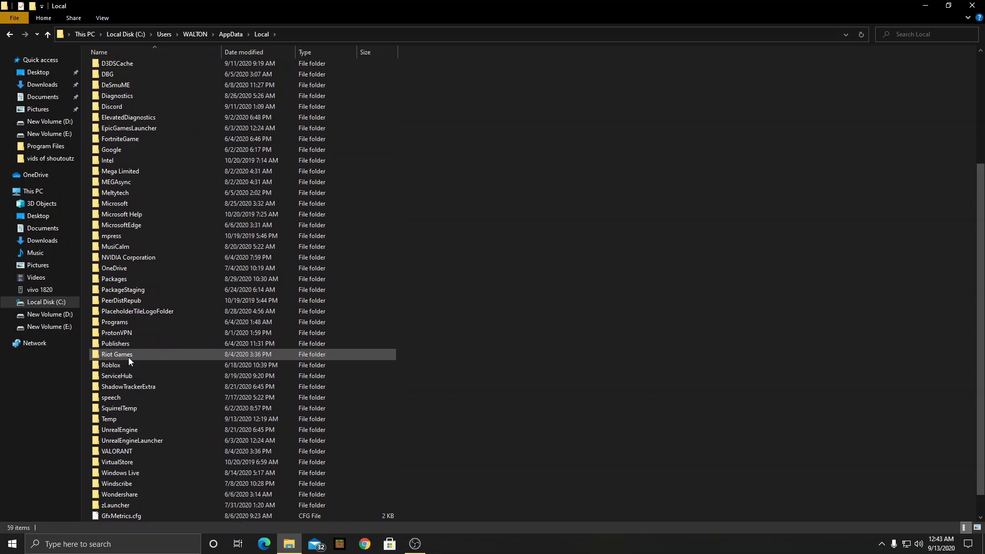
double_click(127, 256)
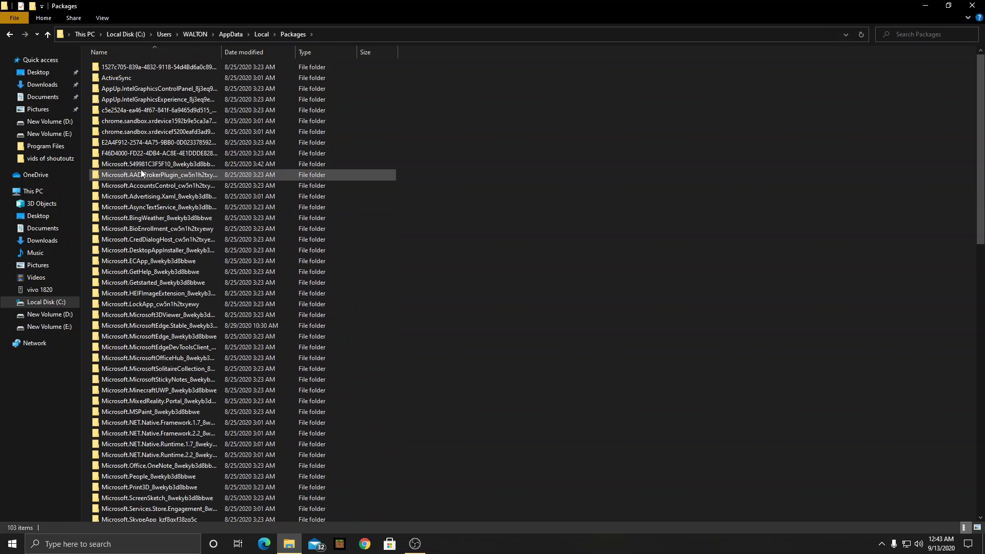
scroll(141, 194, down, 5)
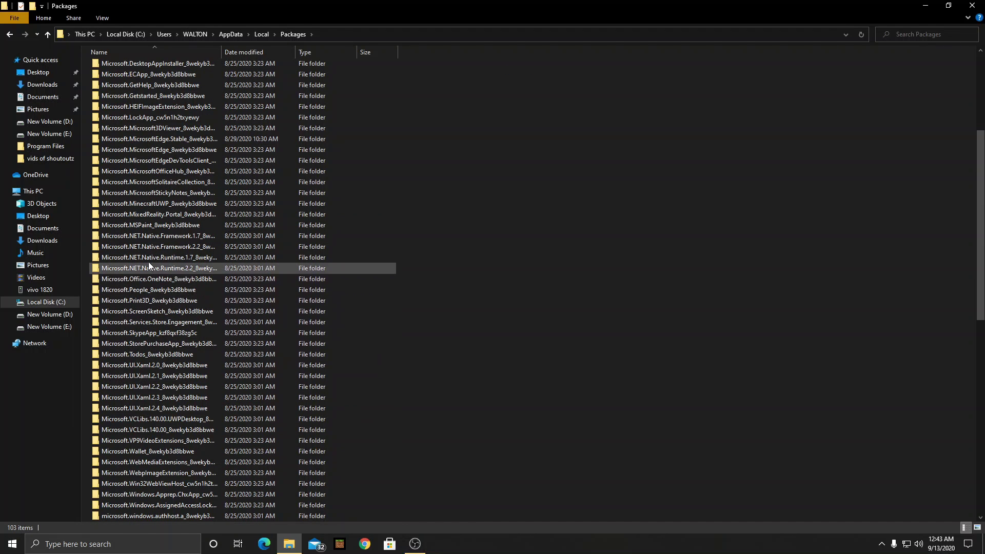
double_click(164, 203)
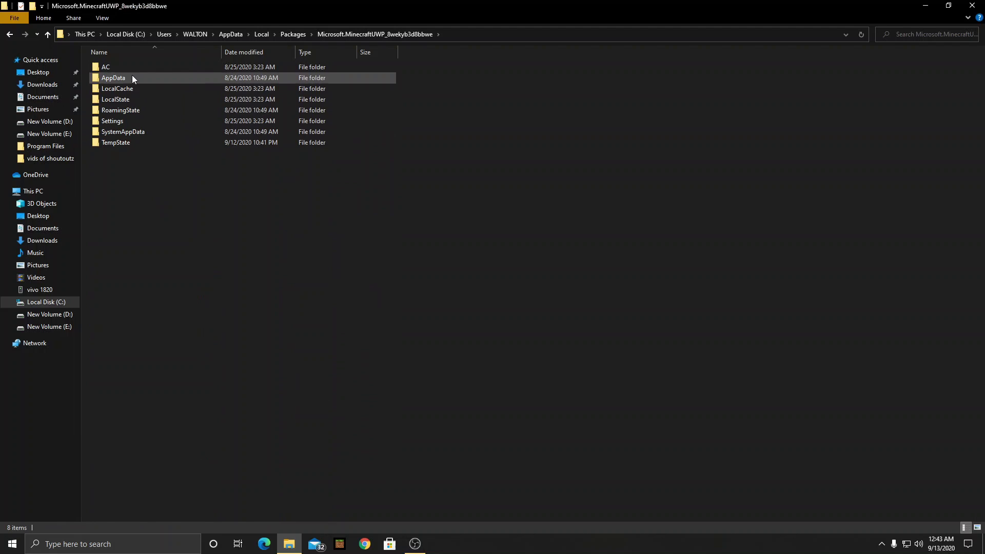
double_click(131, 99)
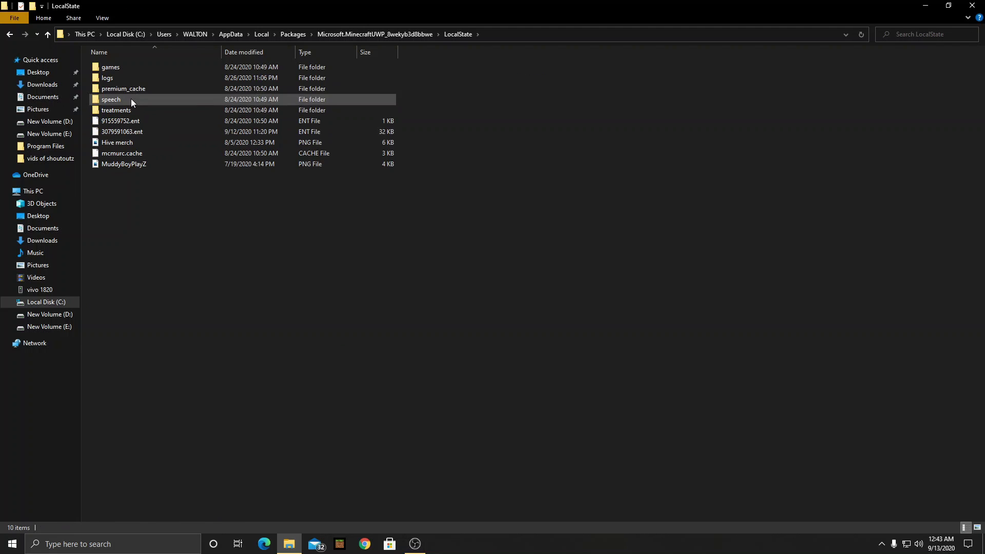
double_click(131, 70)
double_click(129, 67)
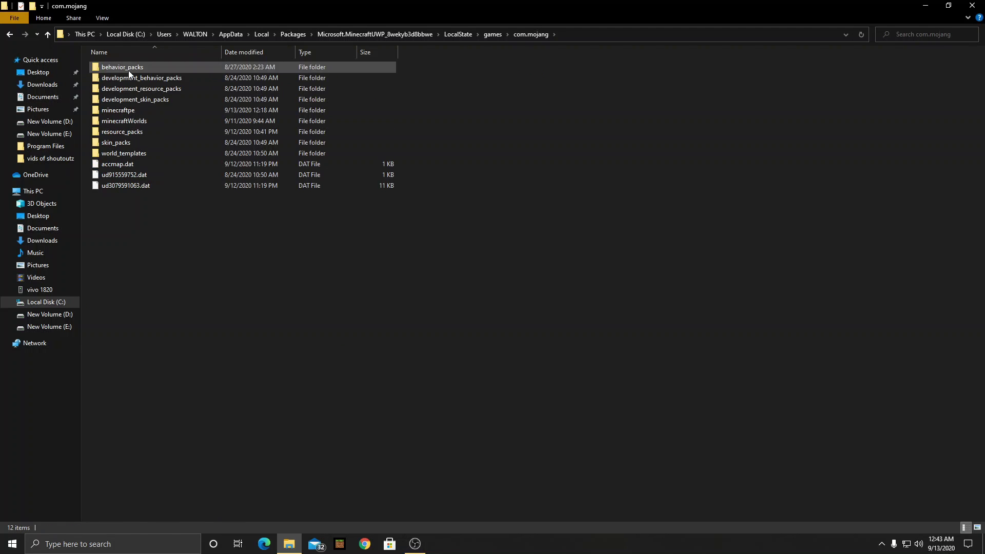
double_click(137, 121)
- Paste the world folder into minecraftWorlds, close Explorer, and refresh the desktop
right_click(136, 121)
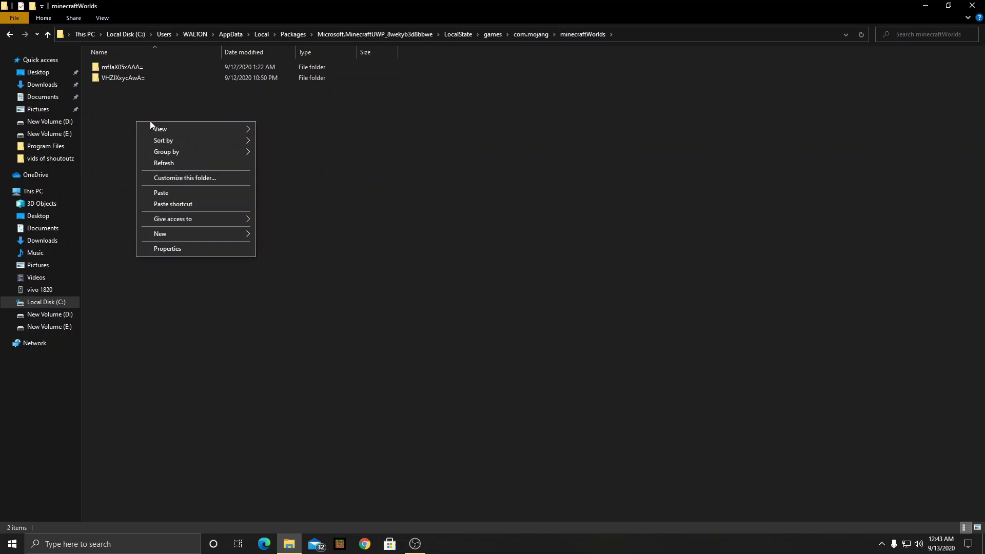
click(185, 194)
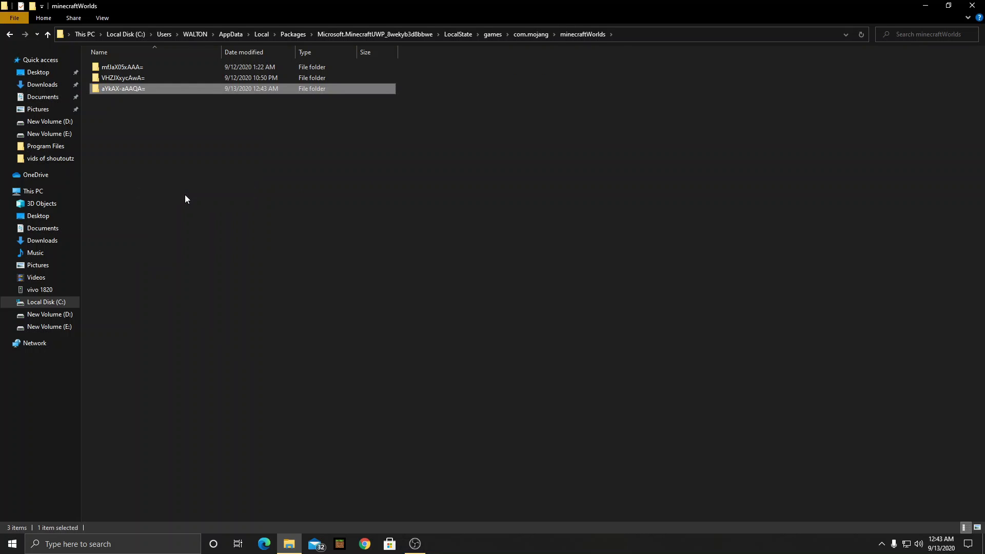
click(972, 5)
right_click(452, 104)
click(472, 135)
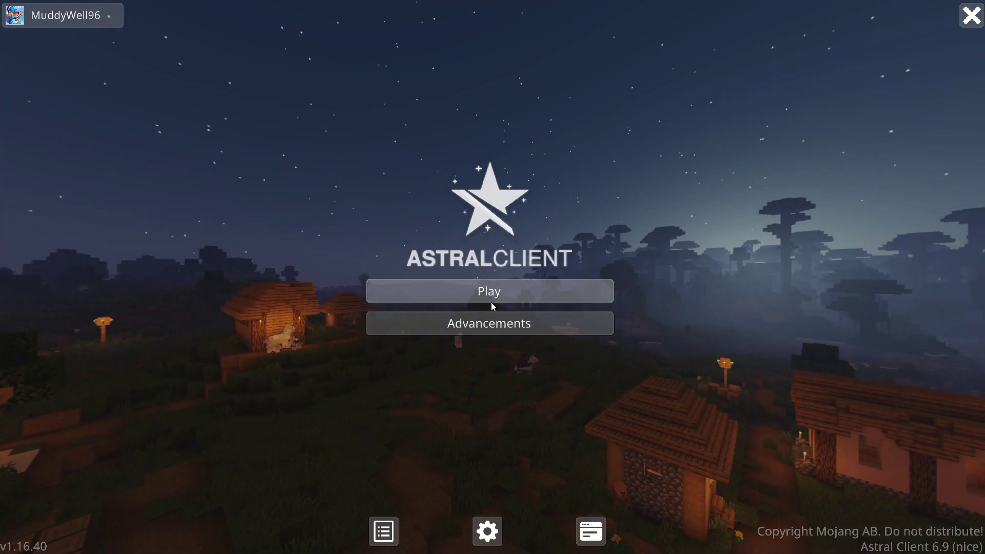
- Choose Play on the Astral Client title screen to reach Select World
click(504, 301)
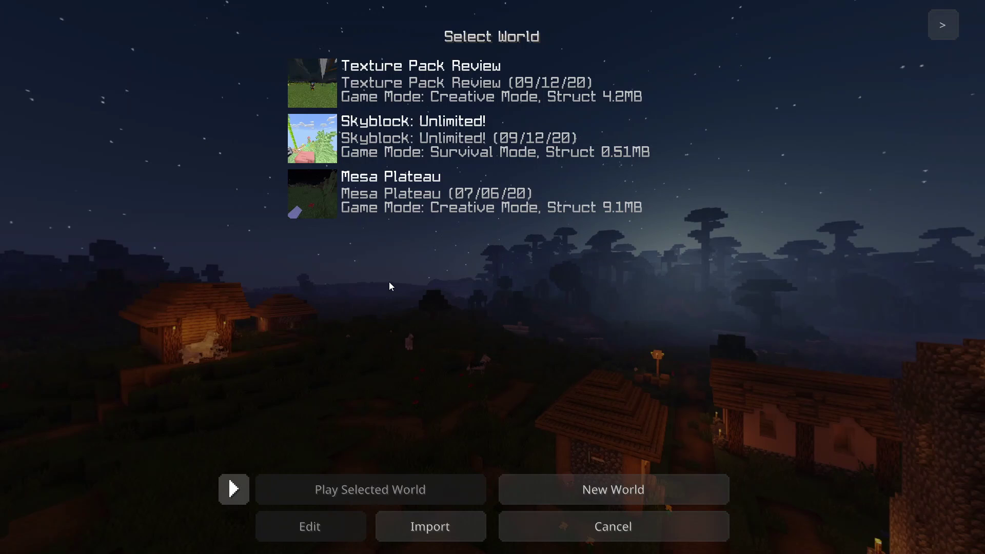
- Load the Mesa Plateau world and start flying forward from the meadow
double_click(411, 220)
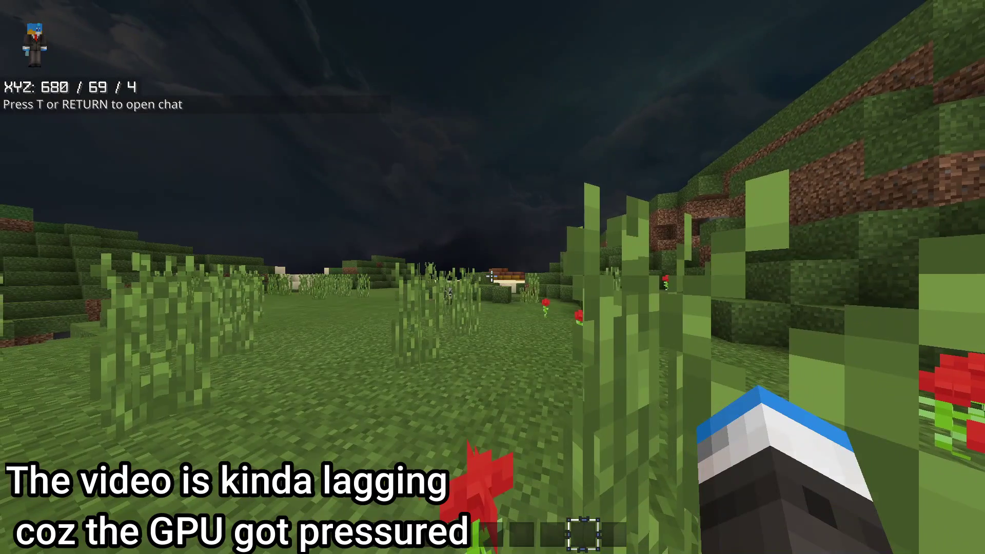
key(w)
key(space)
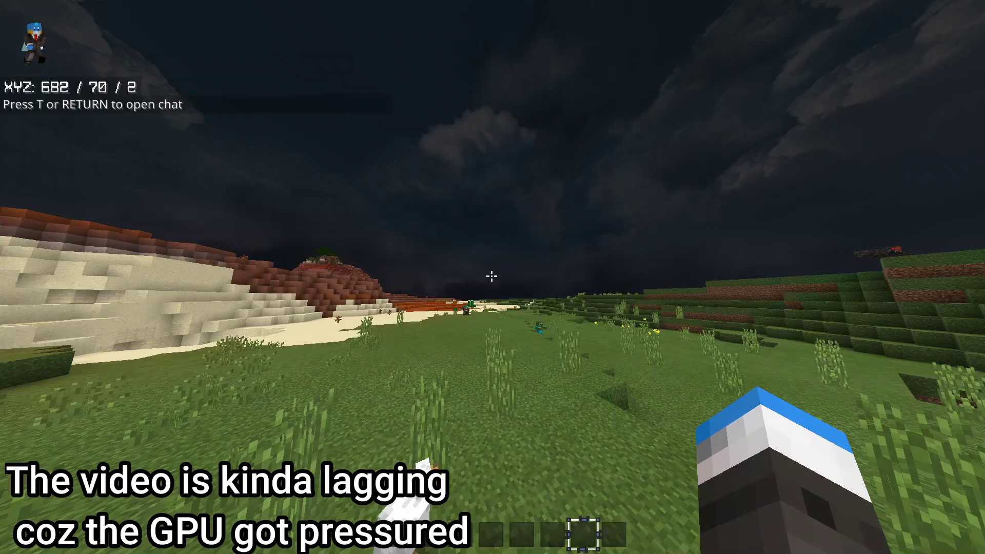
- Fly higher above the badlands while cycling F5 between third-person and first-person views
key(F5)
key(F5)
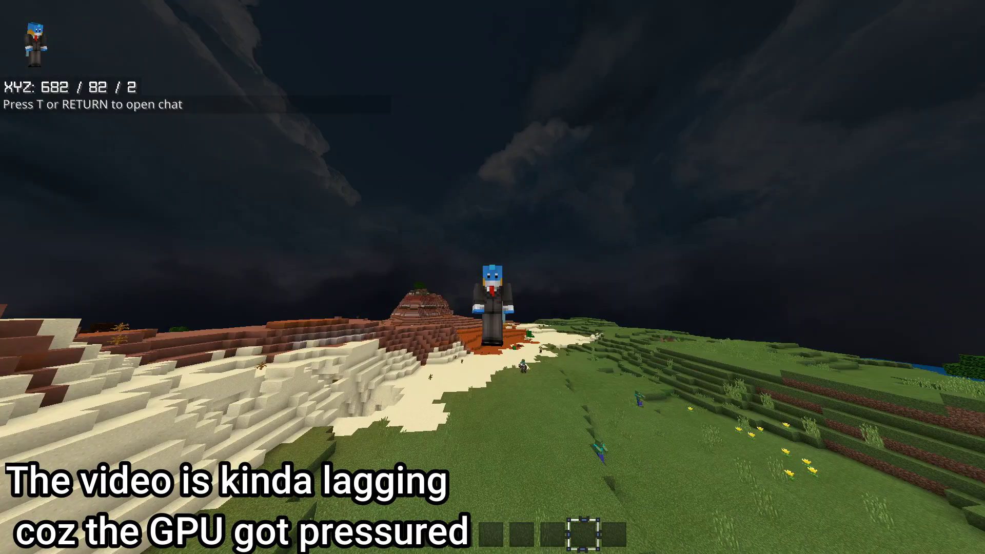
key(F5)
key(space)
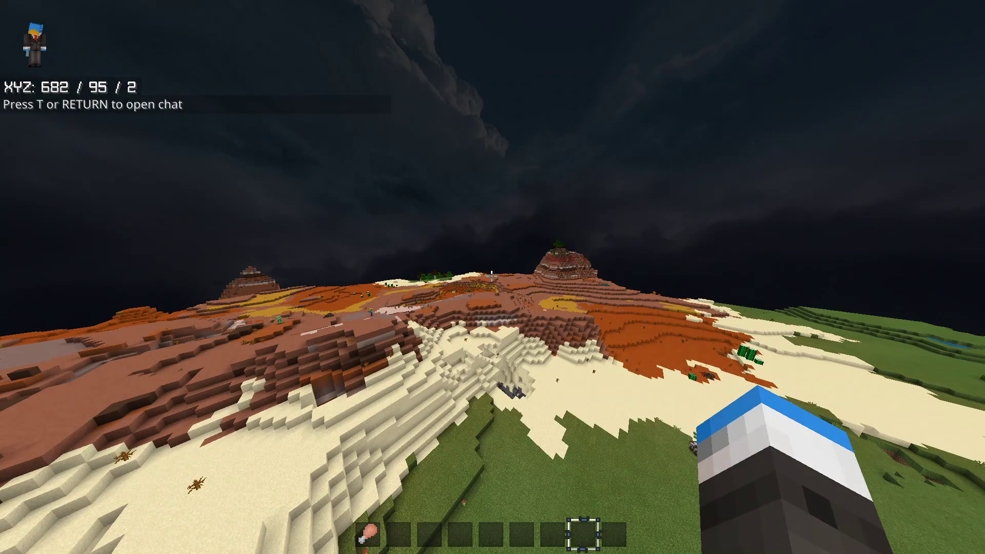
key(space)
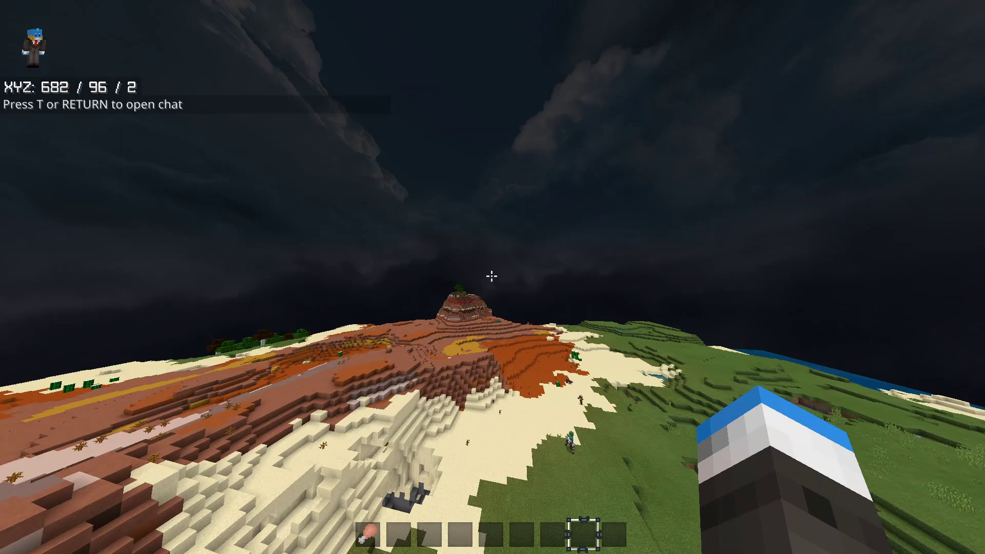
key(F5)
key(F5)
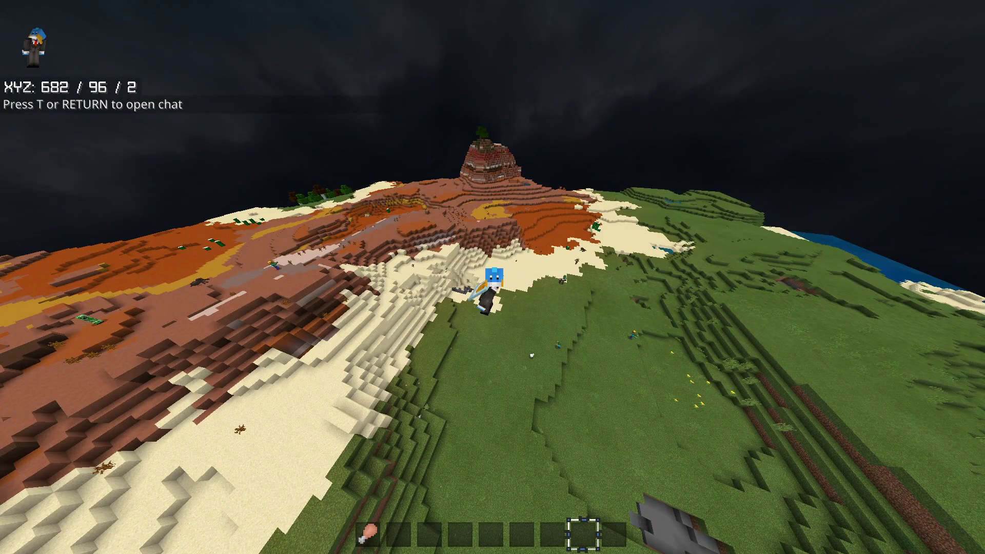
mouse_move(493, 277)
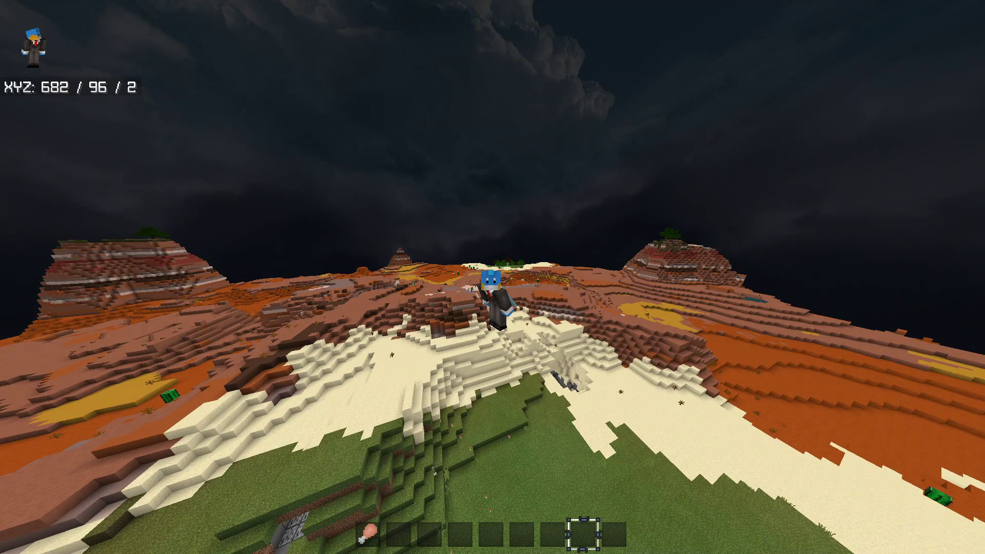
key(F5)
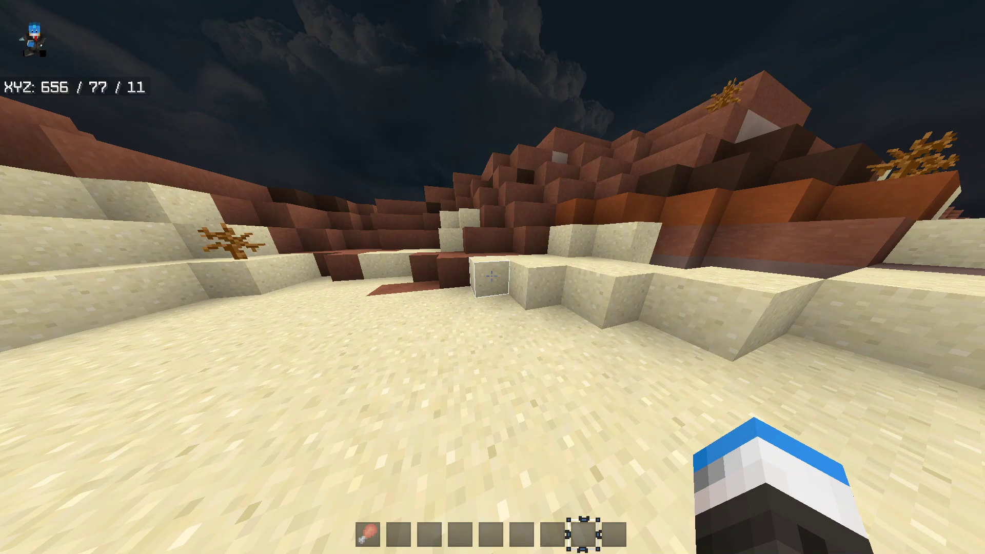
- Hold terracotta from hotbar slot 2 while exploring the Mesa Plateau world
key(2)
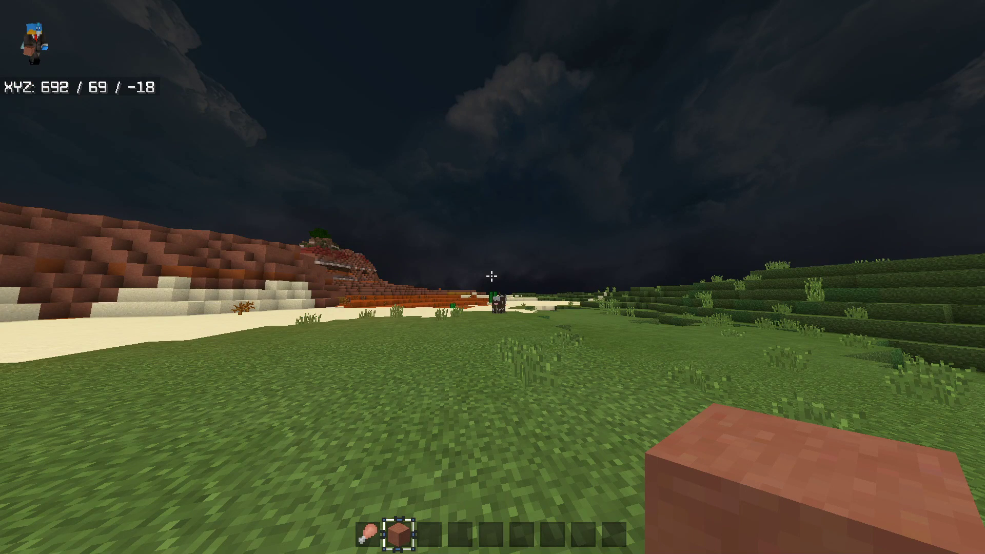
mouse_move(493, 277)
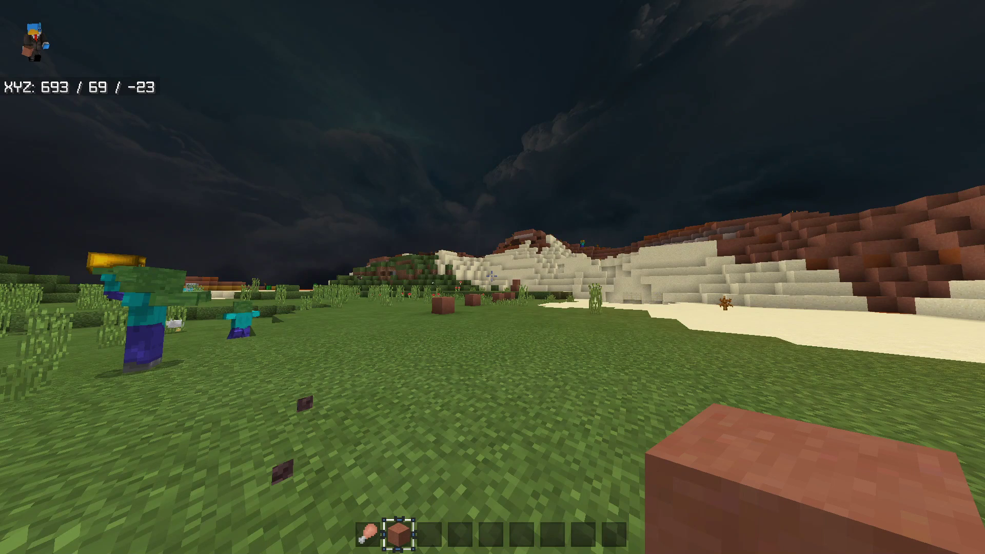